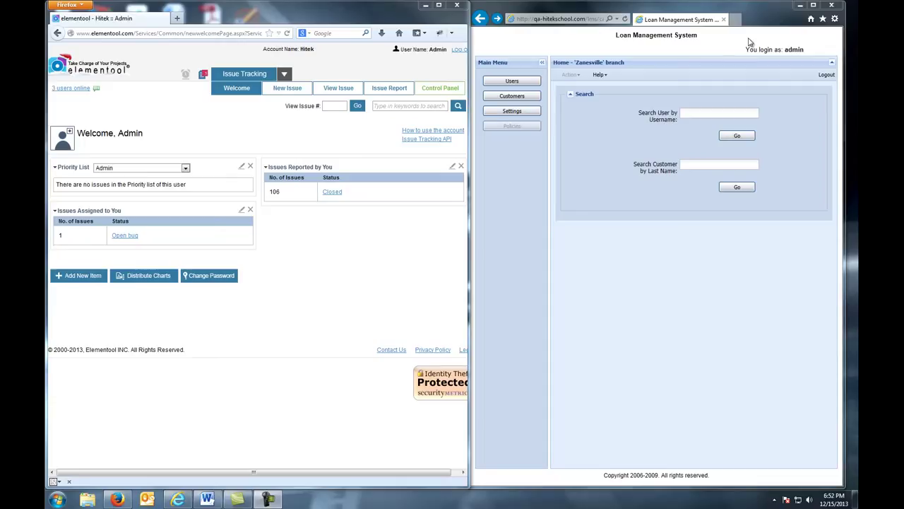
Open the loan system's Settings page to show the 404 error, then return to Elementool
click(505, 117)
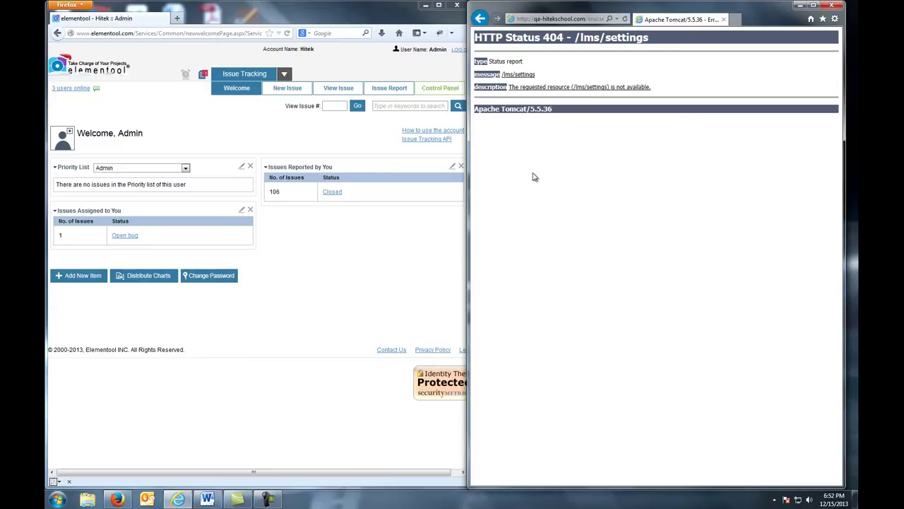
click(317, 264)
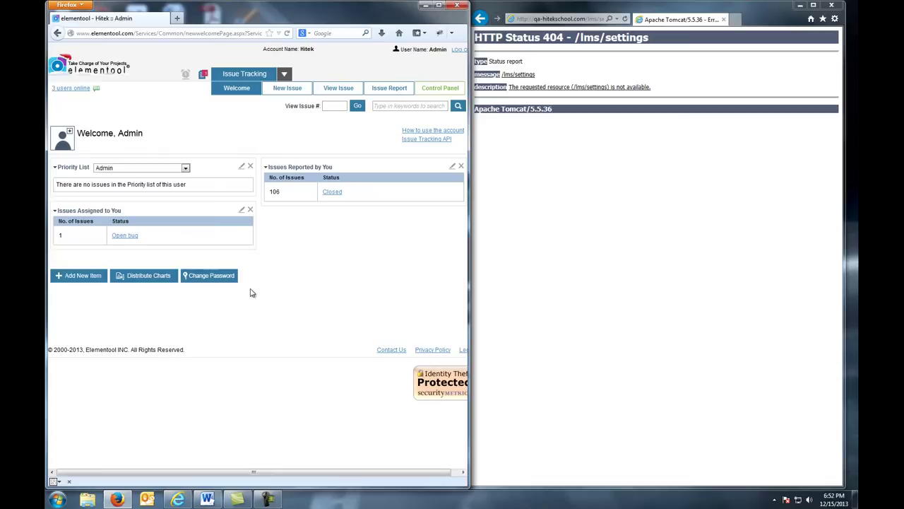
Start a new issue titled 'Cannot open "Settings" page from "Home page" - page is not available'
click(274, 92)
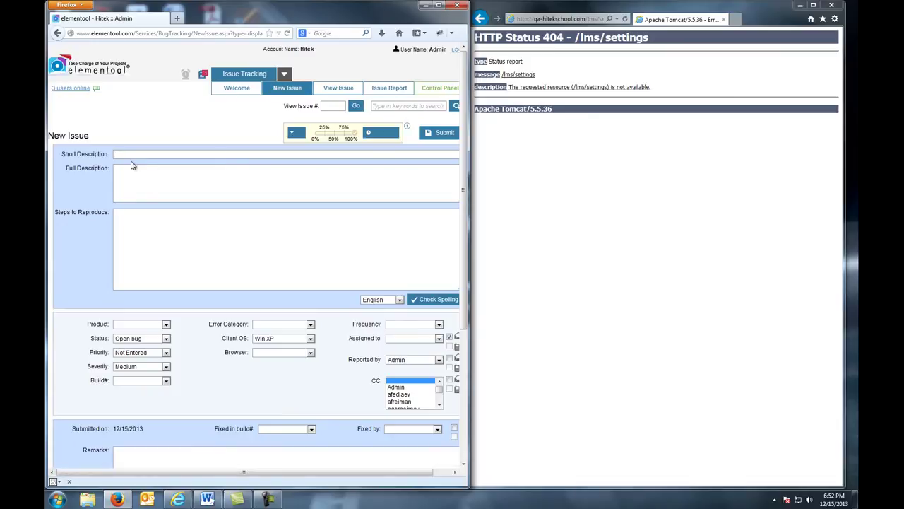
click(173, 157)
text(Cannot open 'Settings" page from "Home page" - page is)
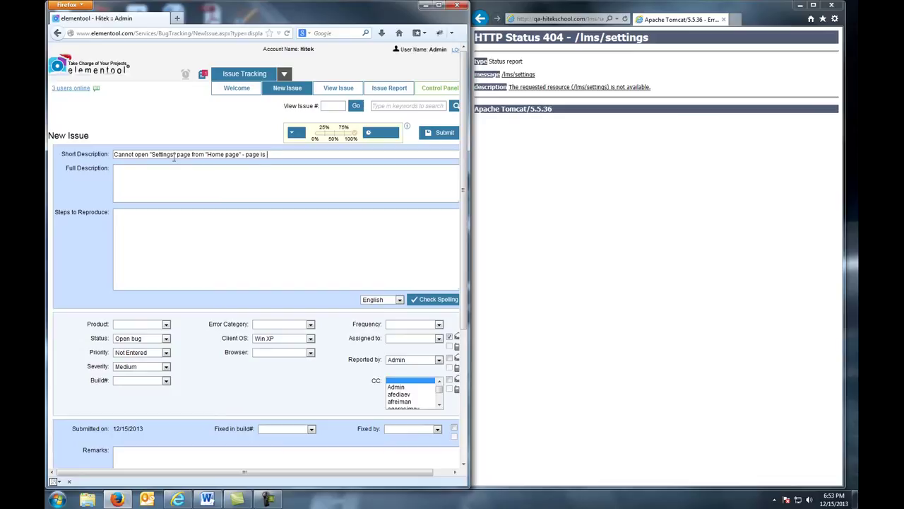
text( not available)
Write expected results (Settings page opens) and actual results quoting HTTP Status 404 for /lms/settings
click(121, 178)
text(Expected results: Clicking S)
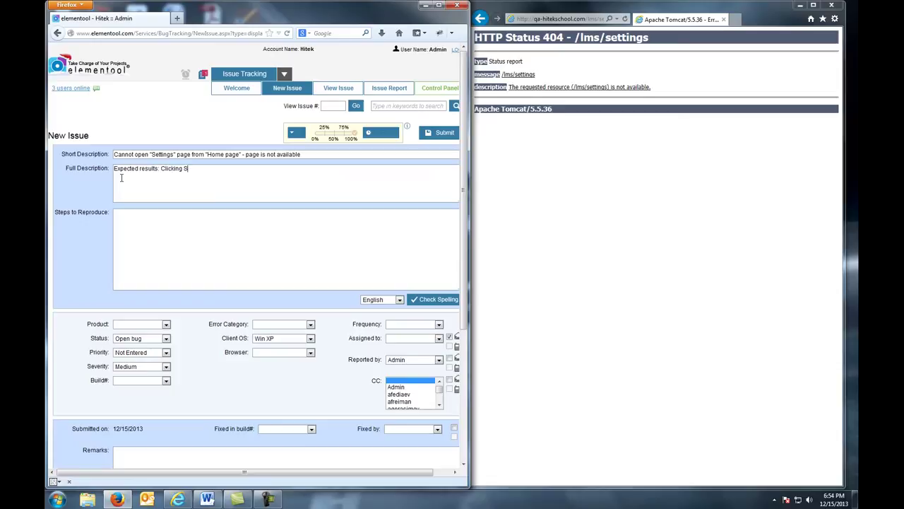
text(ettings button should open "Settings)
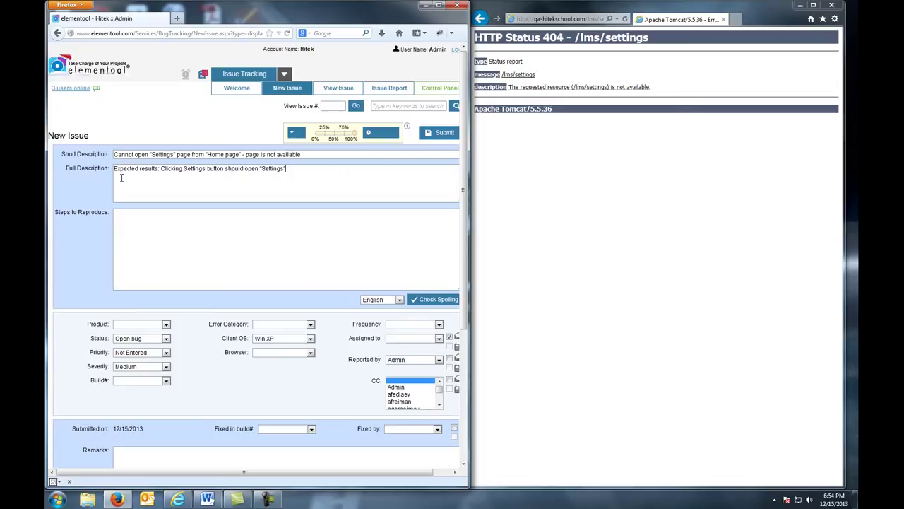
text(" page)
key(Return)
text(Actual results: Clicking "Settings button)
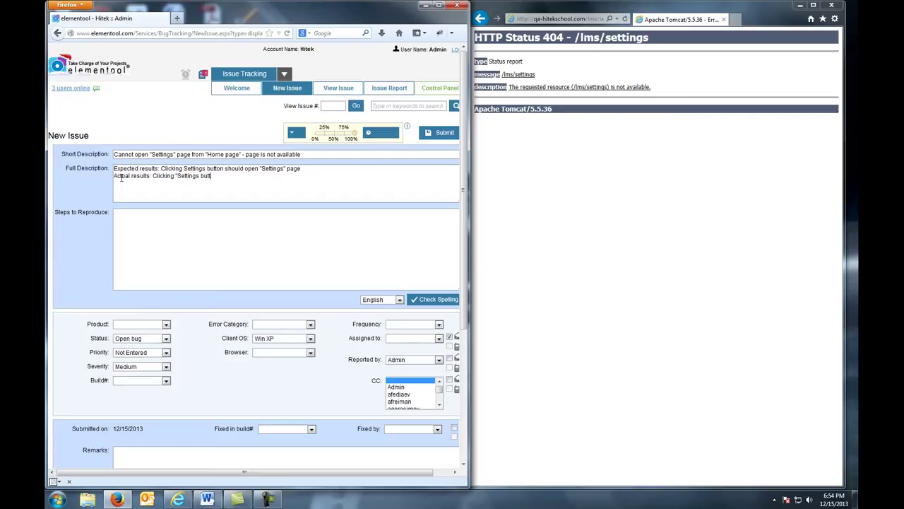
key(BackSpace)
key(BackSpace)
key(BackSpace)
key(BackSpace)
key(BackSpace)
text(" button)
text( dispaly)
key(BackSpace)
key(BackSpace)
key(BackSpace)
text(lays a page with the message: HTTP)
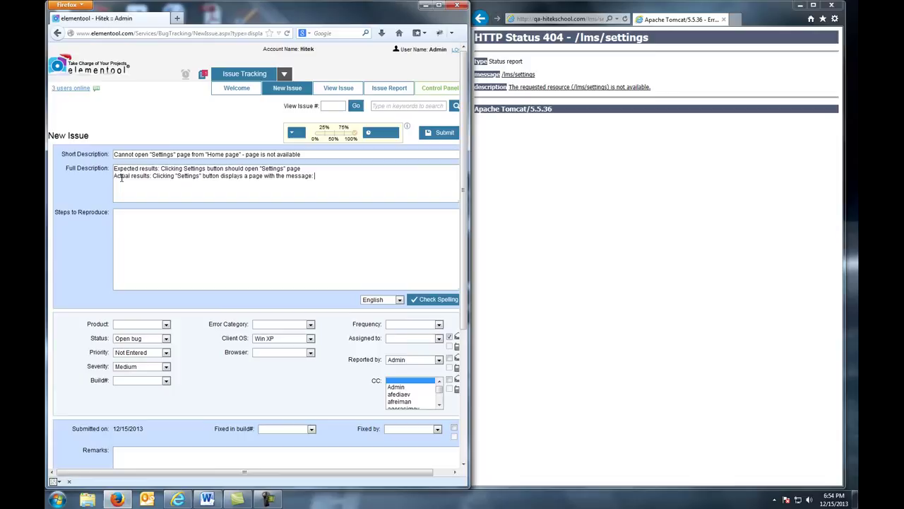
text( Status 404.. The requested resource)
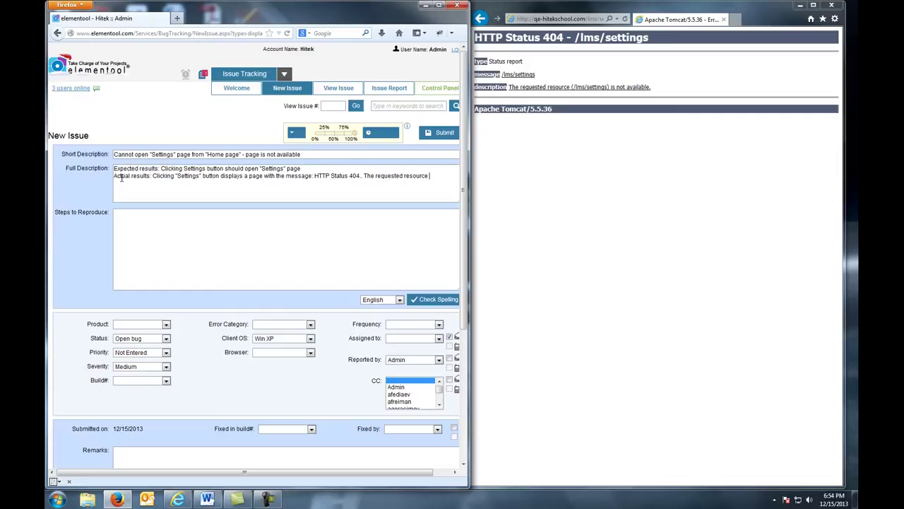
text( (/lms/settings)
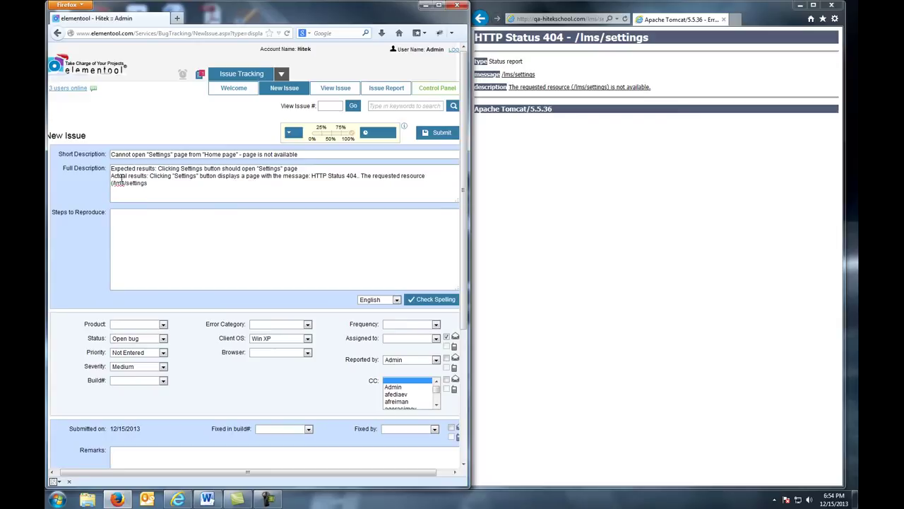
text() is no)
text(t available.)
Enter steps: login to WebLoanApp as 'admin', click 'Settings' on Home page, plus 404 note
click(140, 230)
text(1. Login to WebLoanApp as 'admin' )
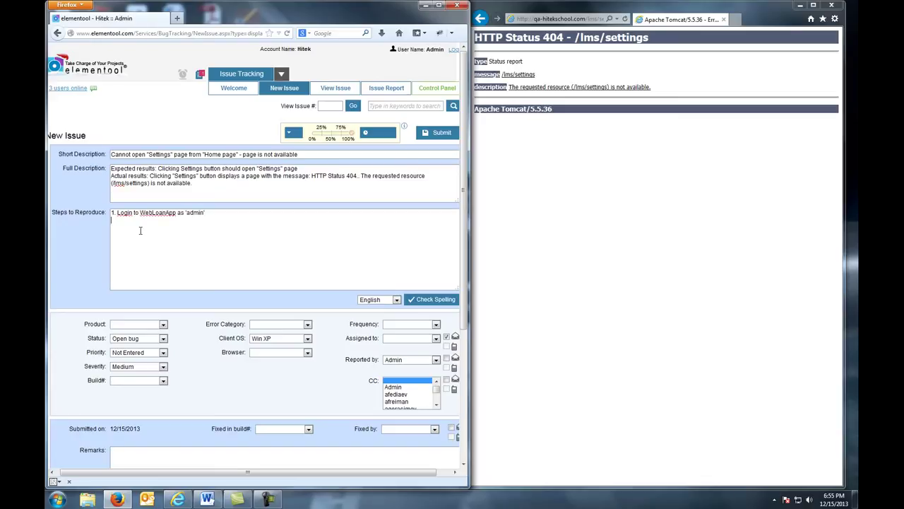
text(2. On HO)
key(BackSpace)
text(ome page, click button ')
text(Settings")
key(Return)
text(Note: HTTP Status 404 error appea)
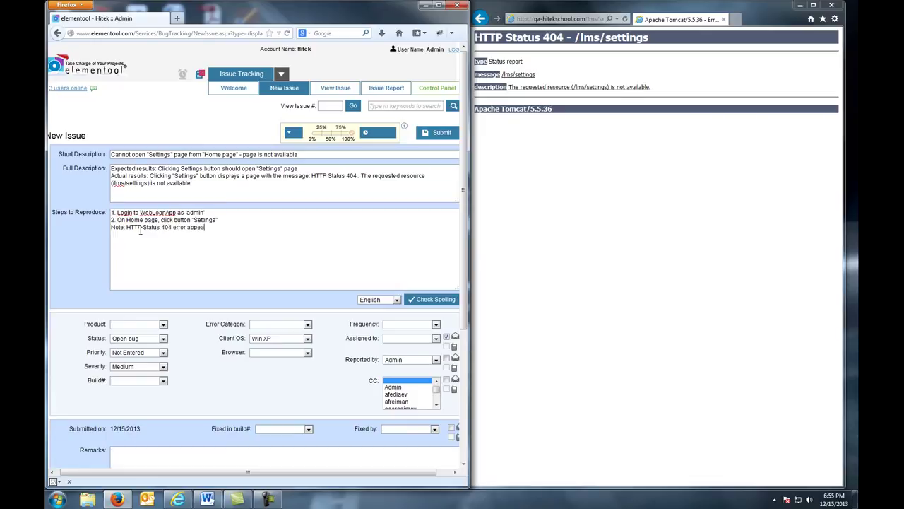
text(rs)
Set the product to WebLoanApp and keep the status as Open bug
click(164, 324)
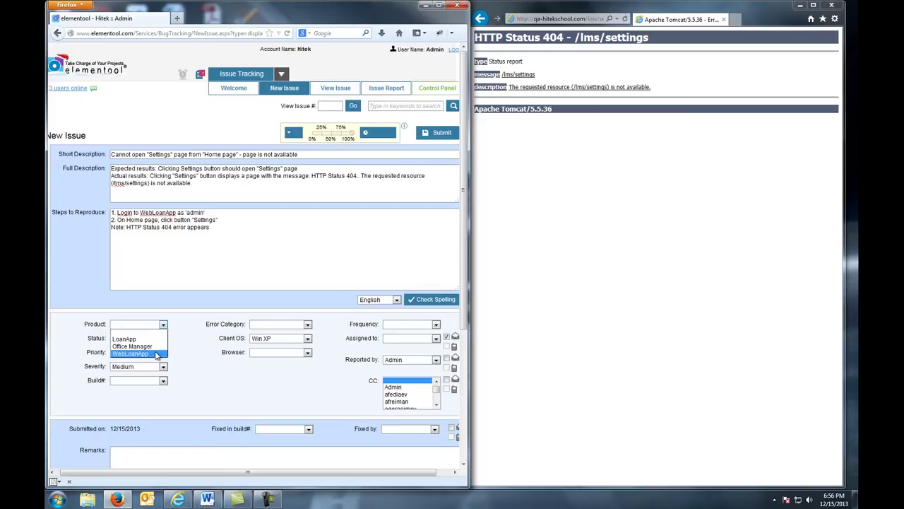
click(157, 354)
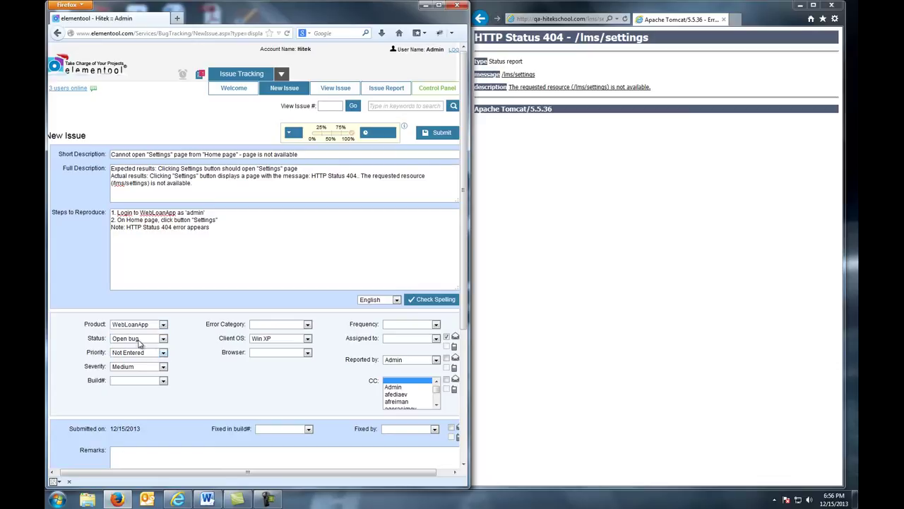
click(162, 340)
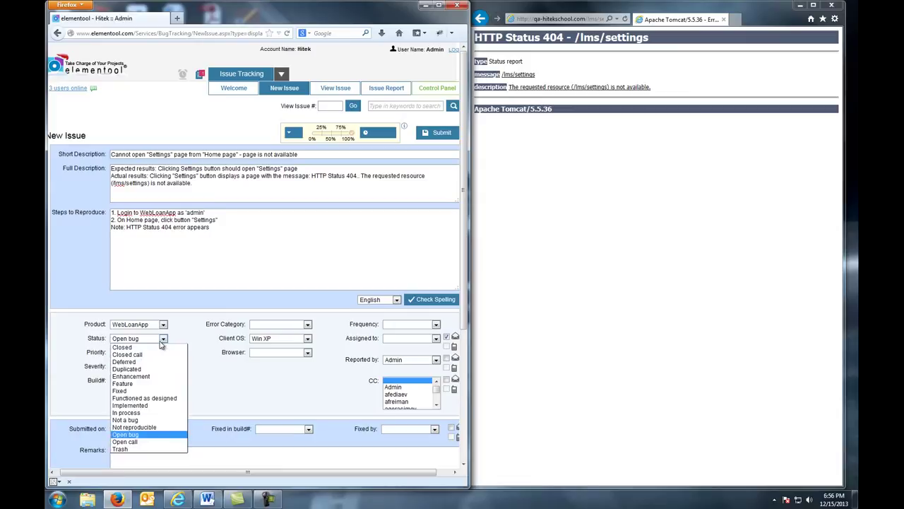
click(138, 436)
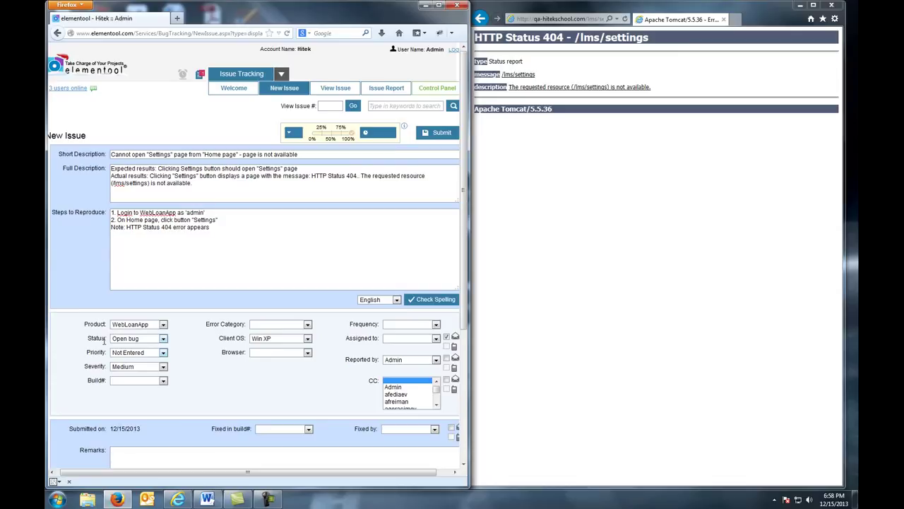
Raise the issue's severity from Medium to High
click(163, 369)
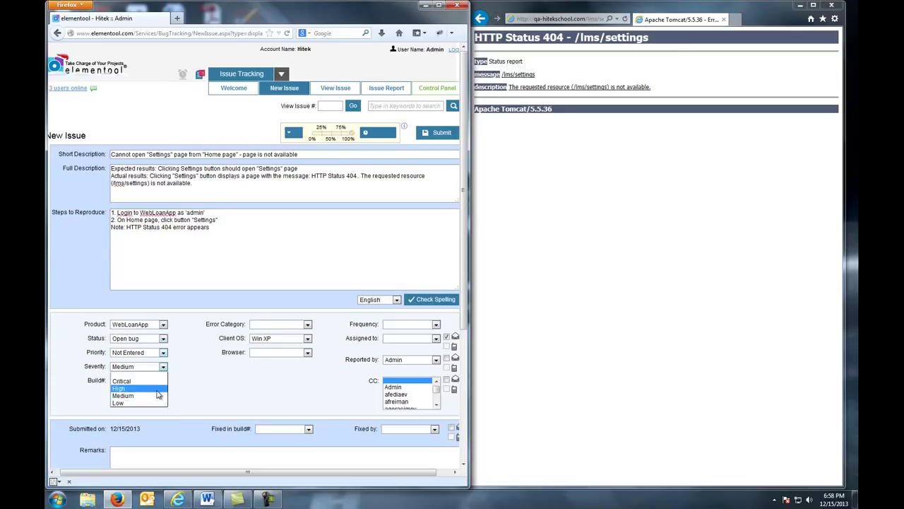
click(150, 388)
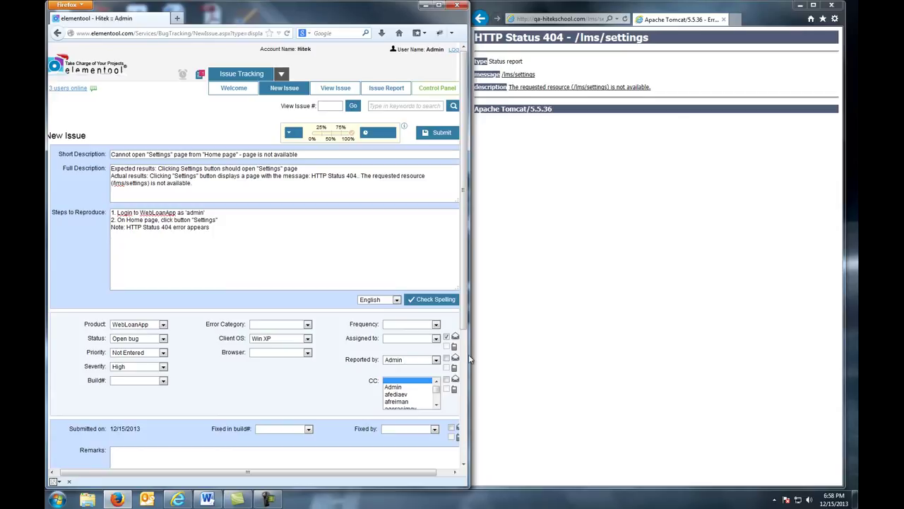
Return the loan app to its Home page and read version 2.1.01 in Help > About
click(613, 293)
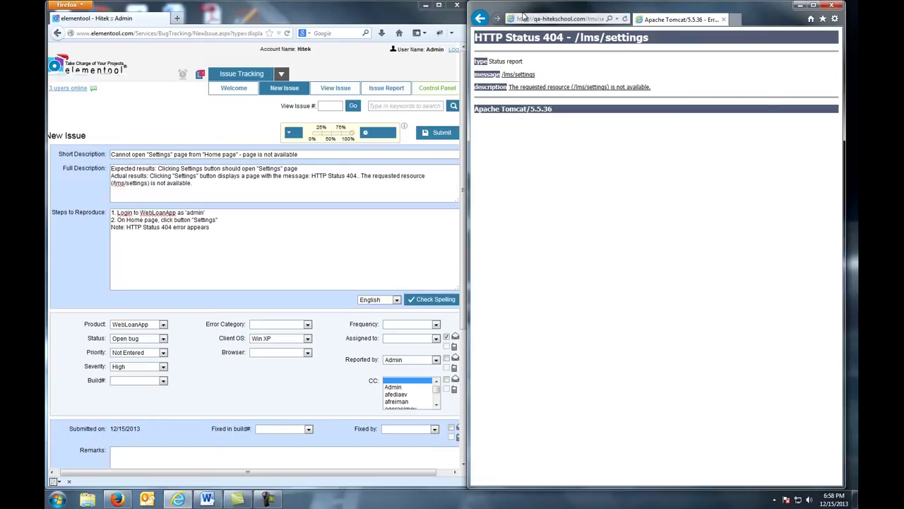
click(481, 20)
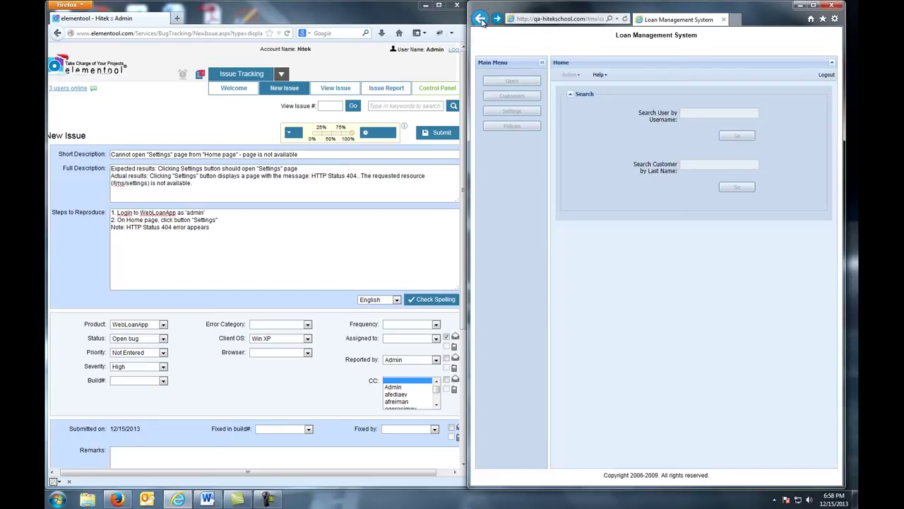
click(597, 75)
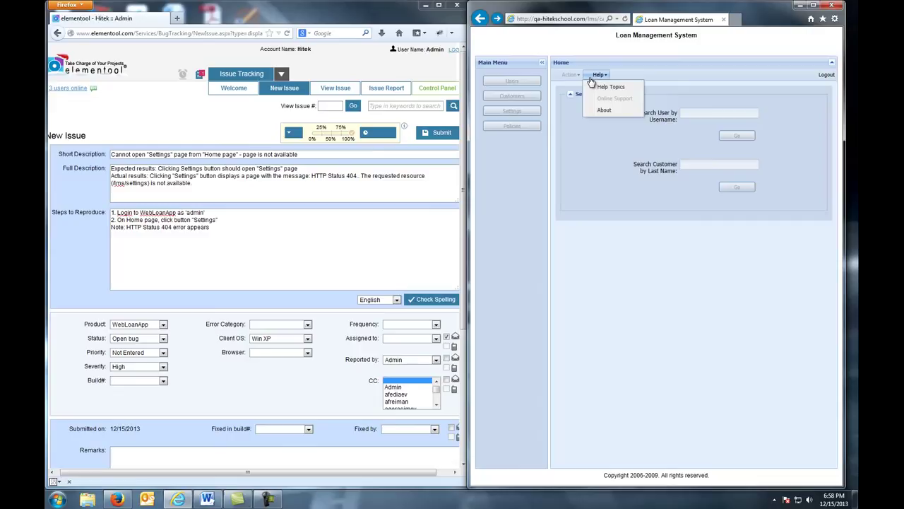
click(602, 110)
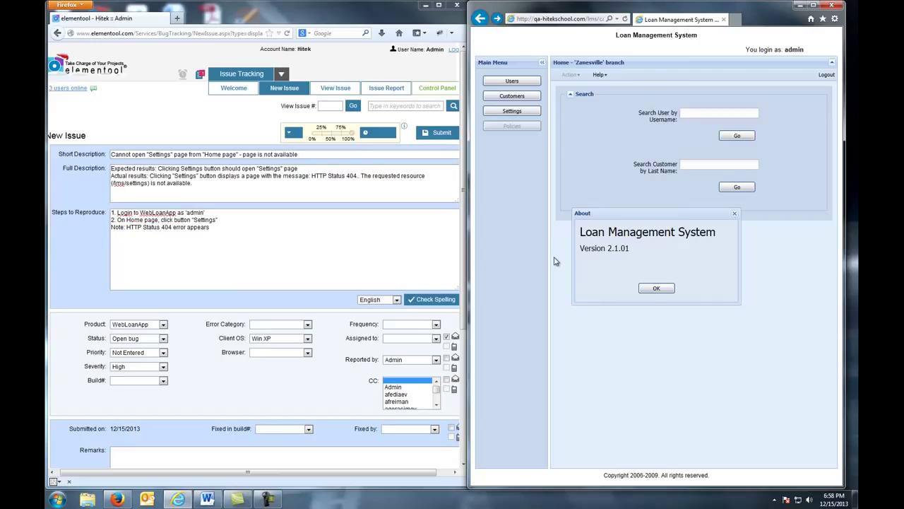
click(665, 290)
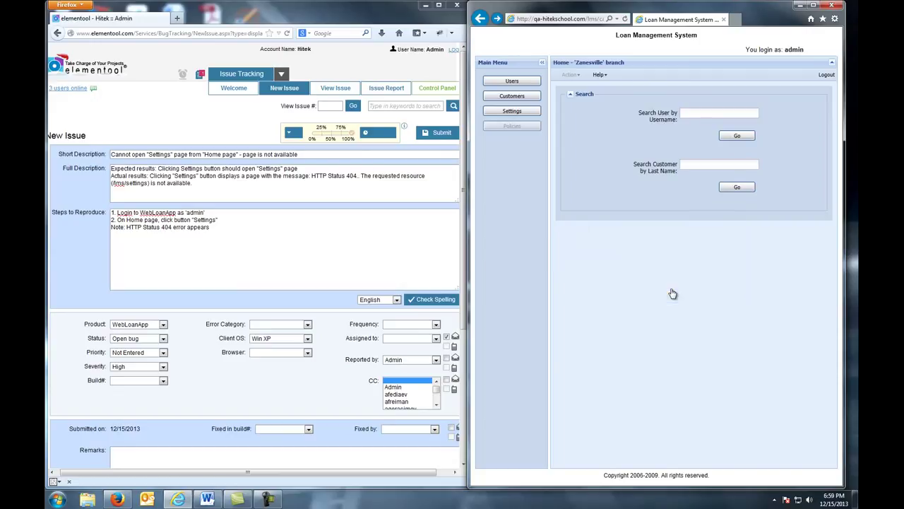
click(164, 382)
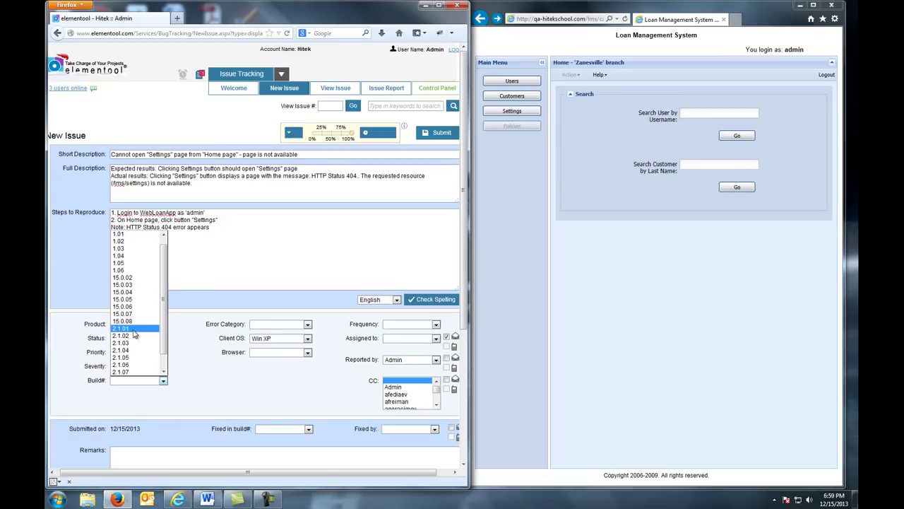
Set Build# to 2.1.01, Error Category to Functionality and Client OS to Win 7
click(131, 329)
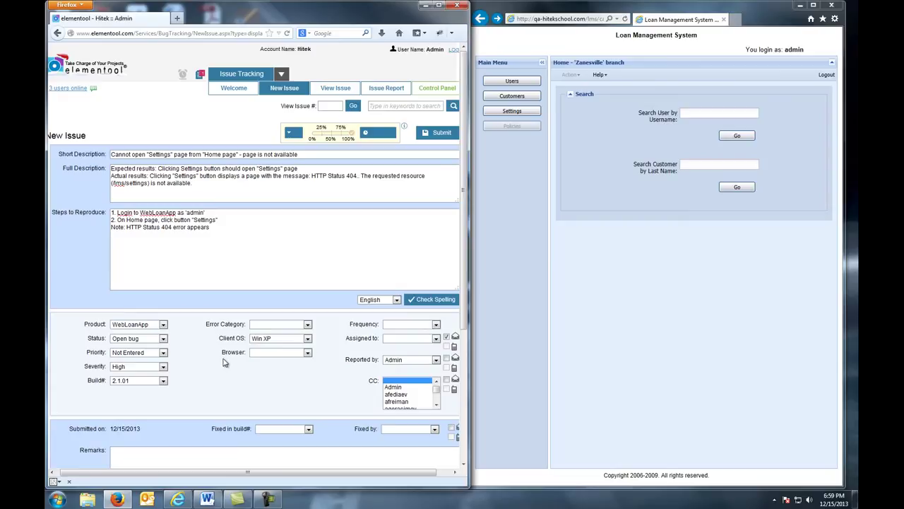
click(308, 325)
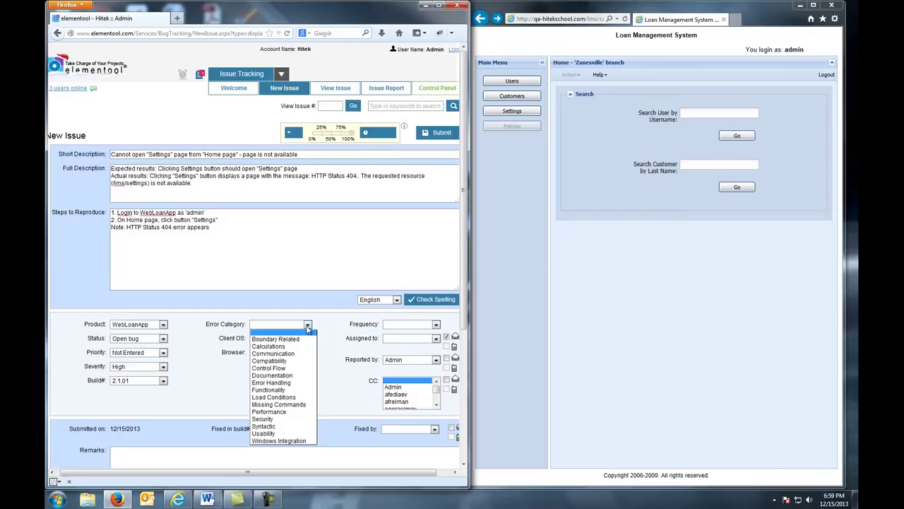
click(292, 394)
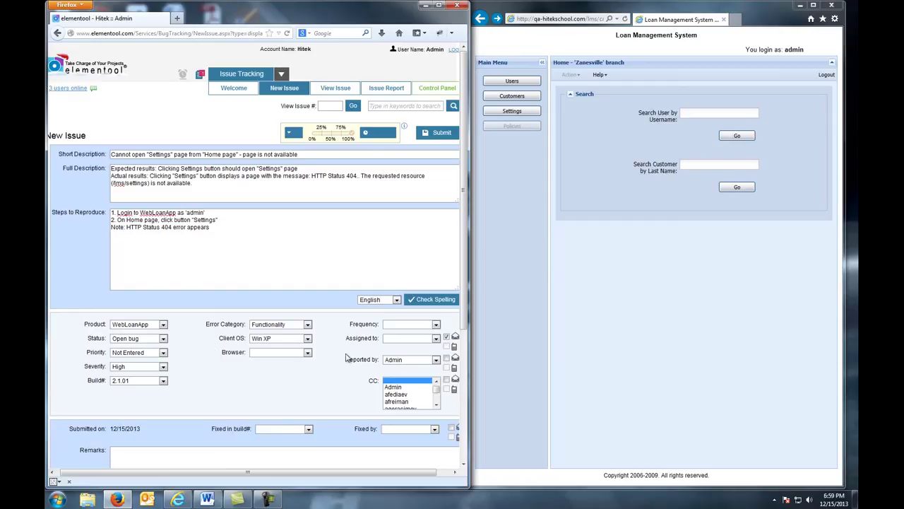
click(308, 339)
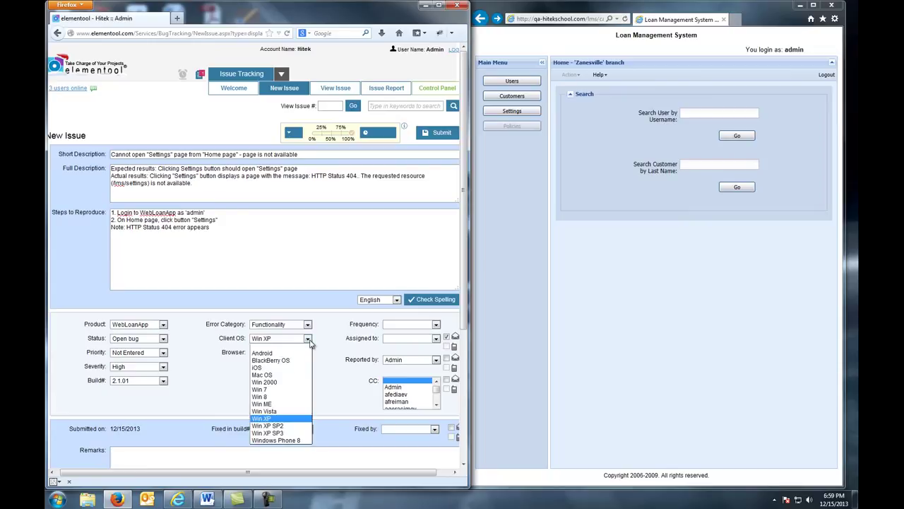
click(284, 390)
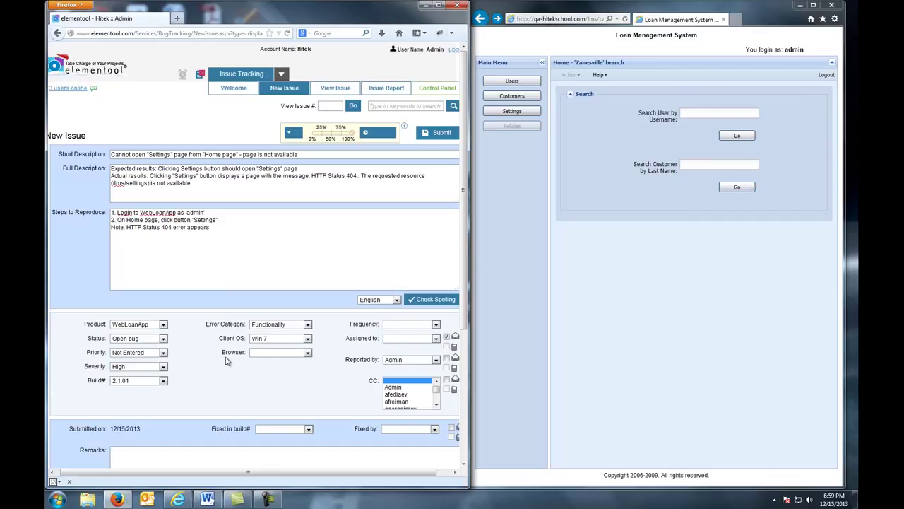
click(836, 22)
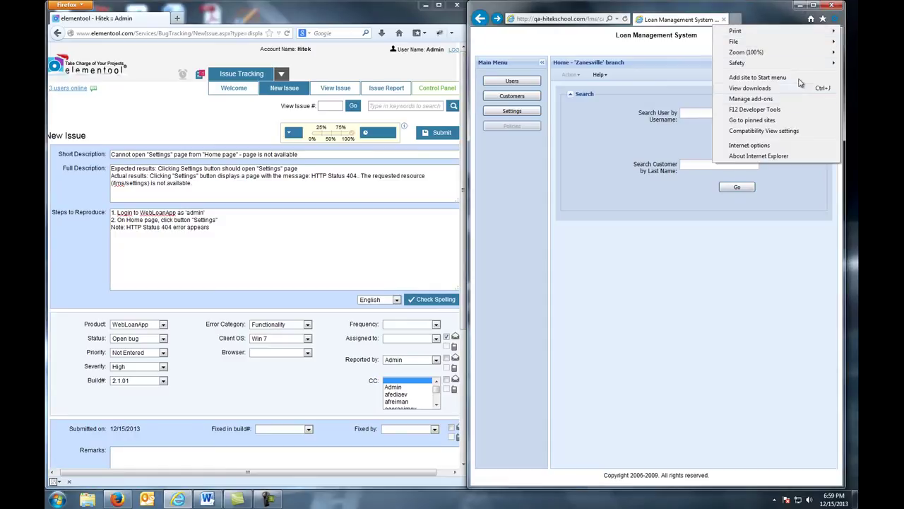
click(763, 157)
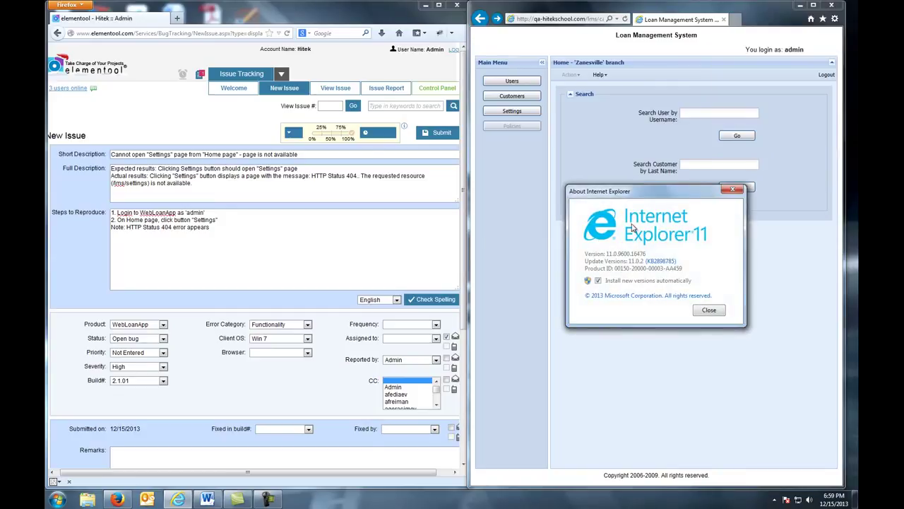
click(707, 310)
click(308, 353)
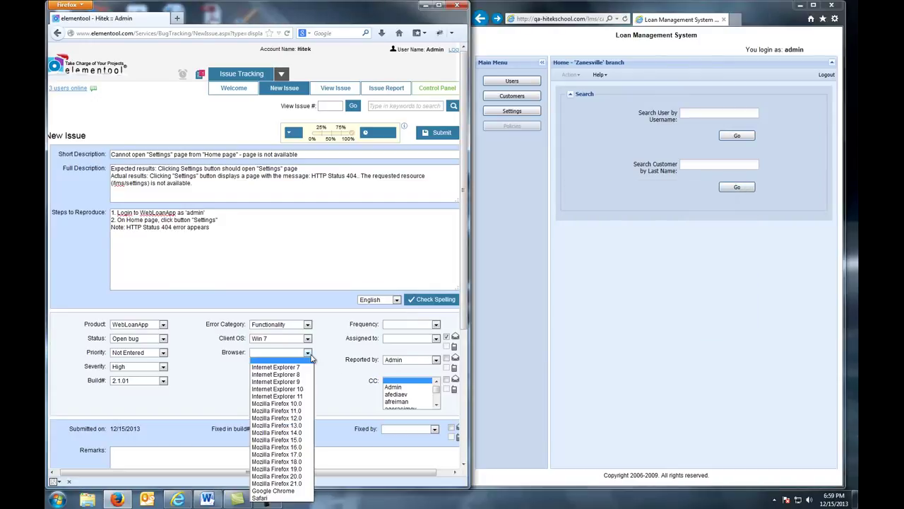
Set Browser to Internet Explorer 11, Frequency to Always, and assign the issue to Developer
click(292, 399)
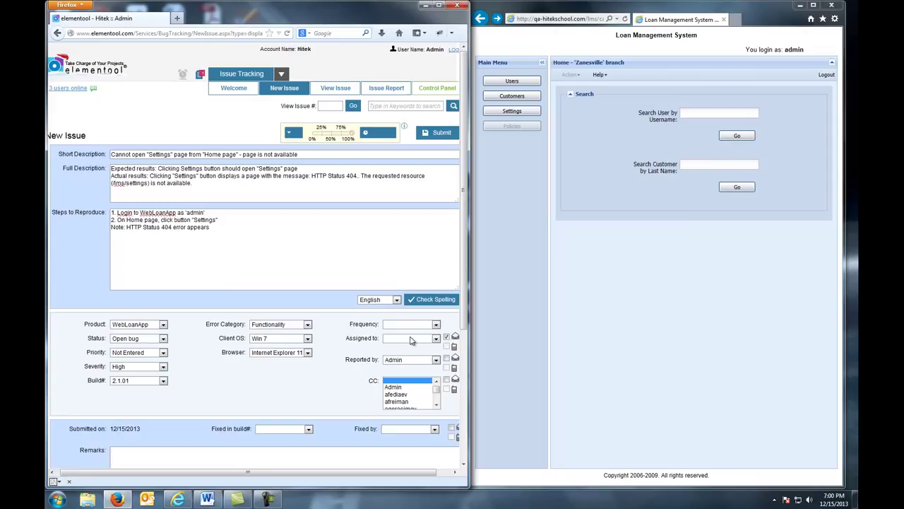
click(437, 328)
click(424, 339)
click(437, 340)
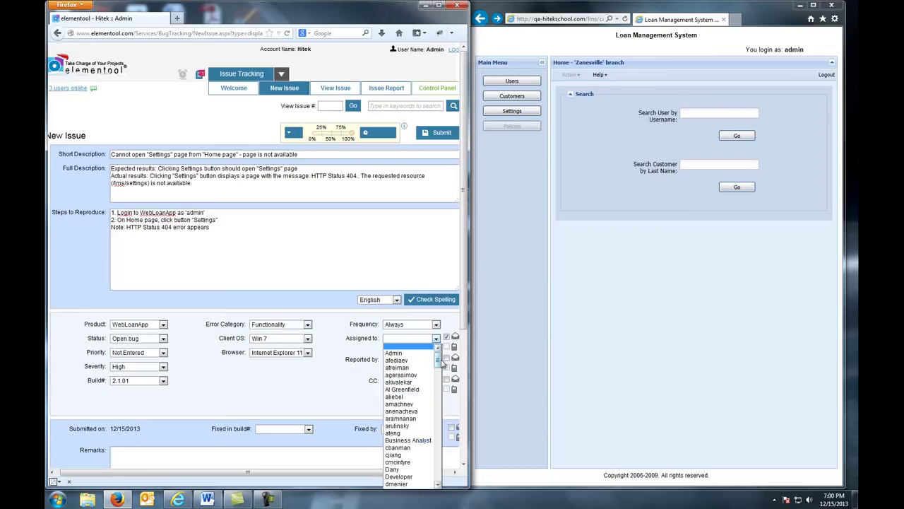
drag(437, 363, 440, 380)
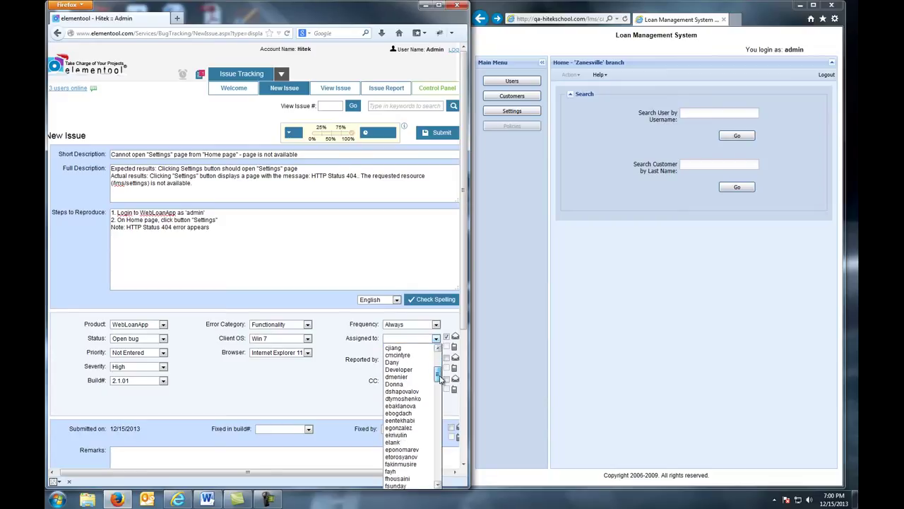
click(417, 370)
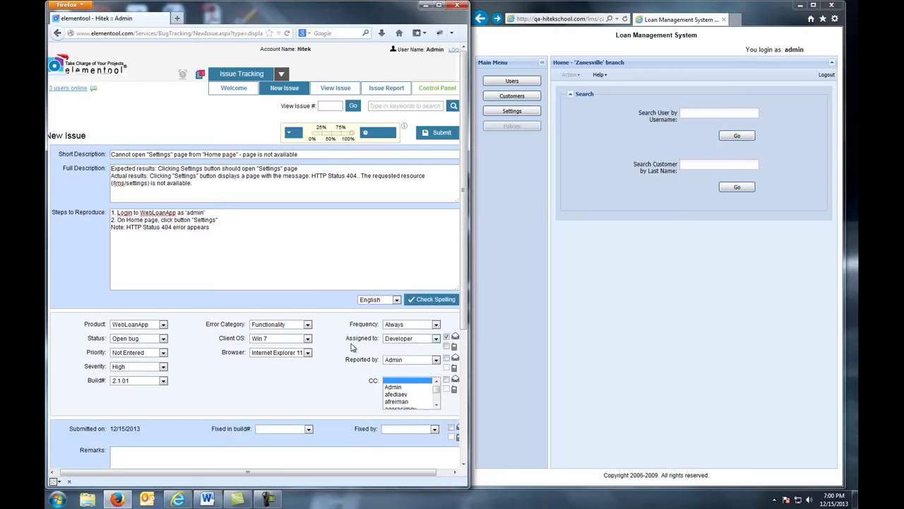
scroll(351, 344, down, 3)
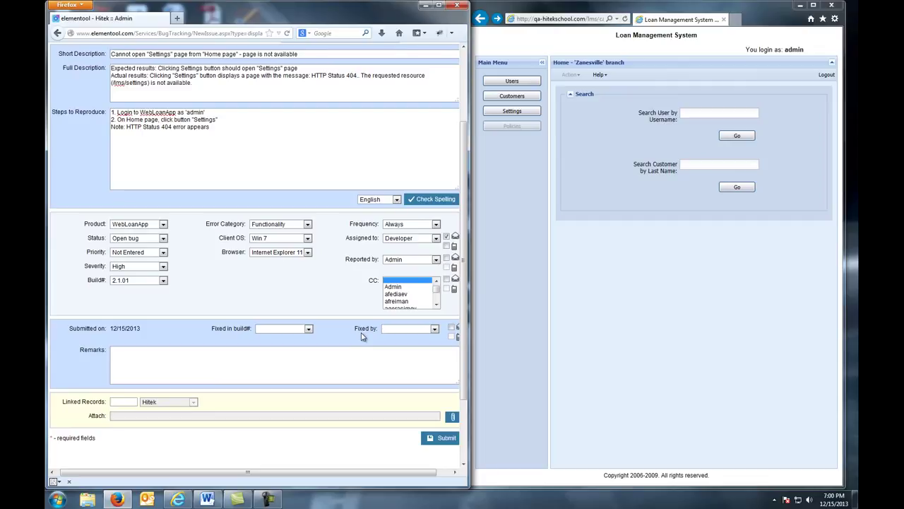
scroll(361, 336, down, 1)
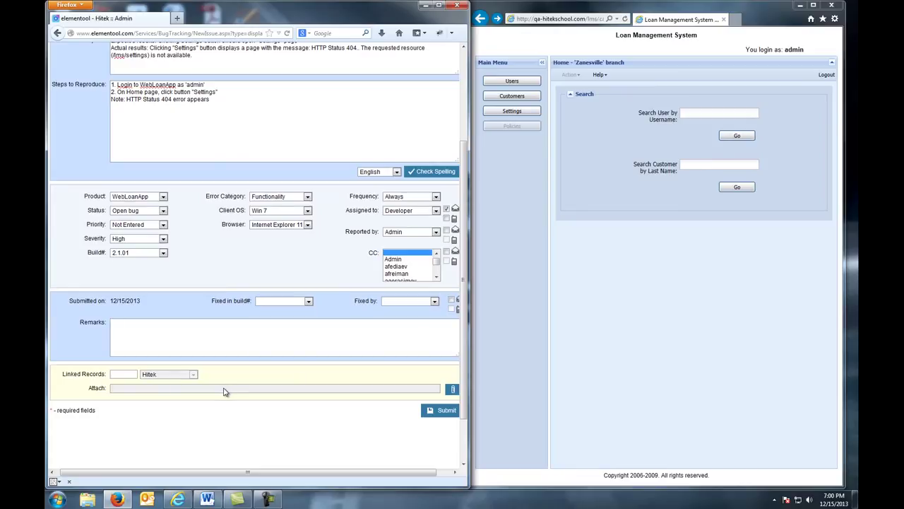
Reproduce the 404 on the loan app's Settings page and launch Snipping Tool from Accessories
click(514, 117)
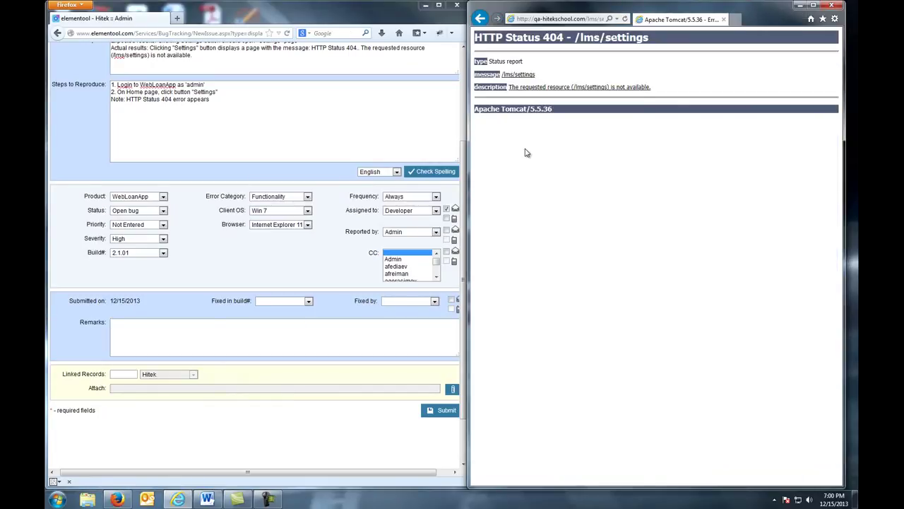
click(58, 499)
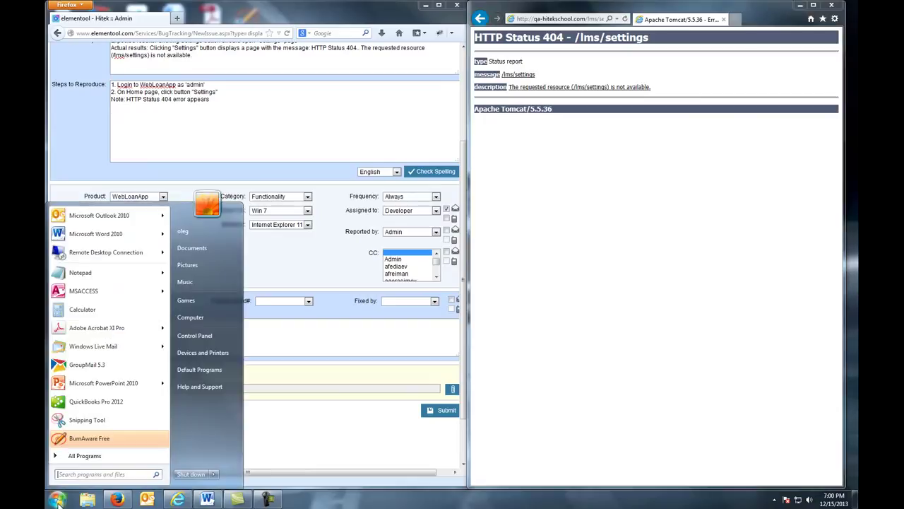
click(76, 456)
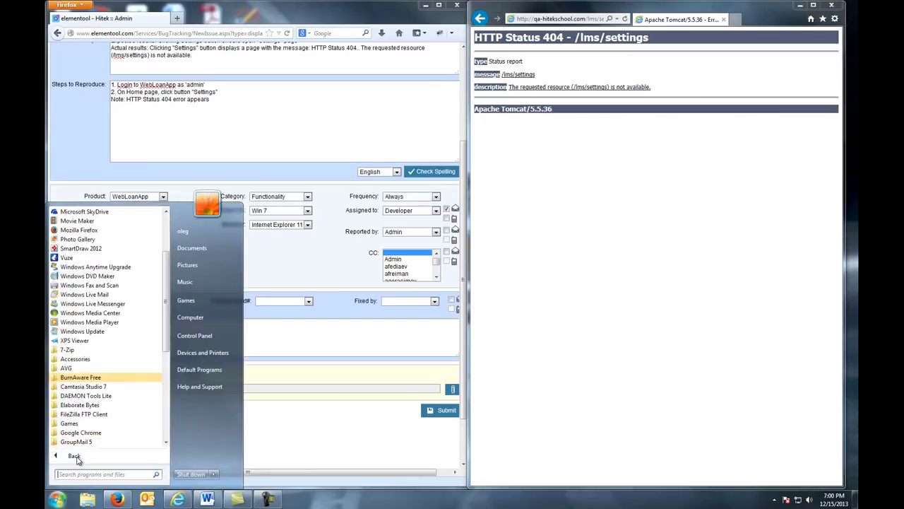
click(77, 361)
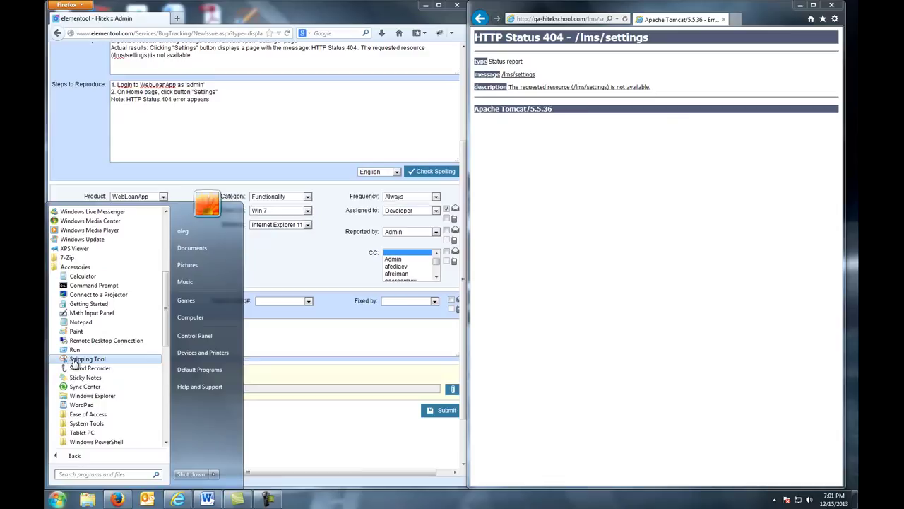
click(78, 359)
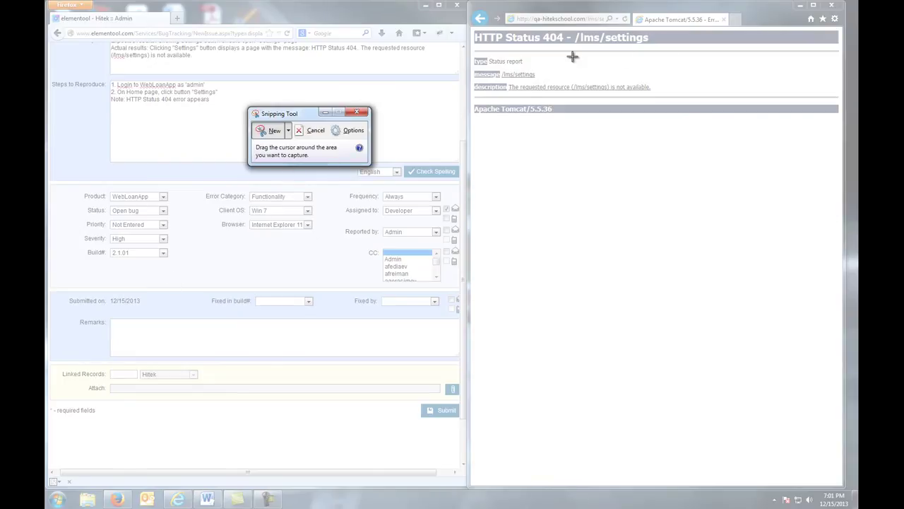
Snip the HTTP 404 error page and save it as PNG 'SettingsError' in Bugs_Attachments
drag(473, 28, 816, 112)
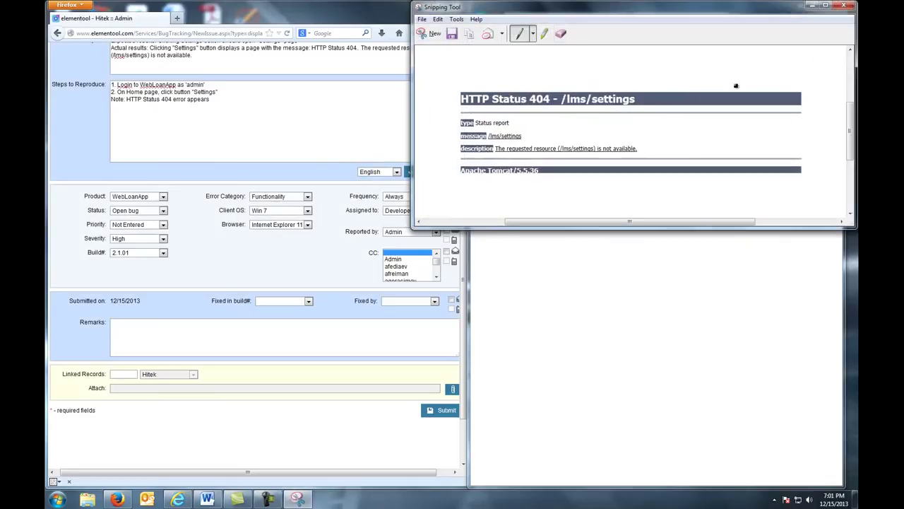
click(422, 19)
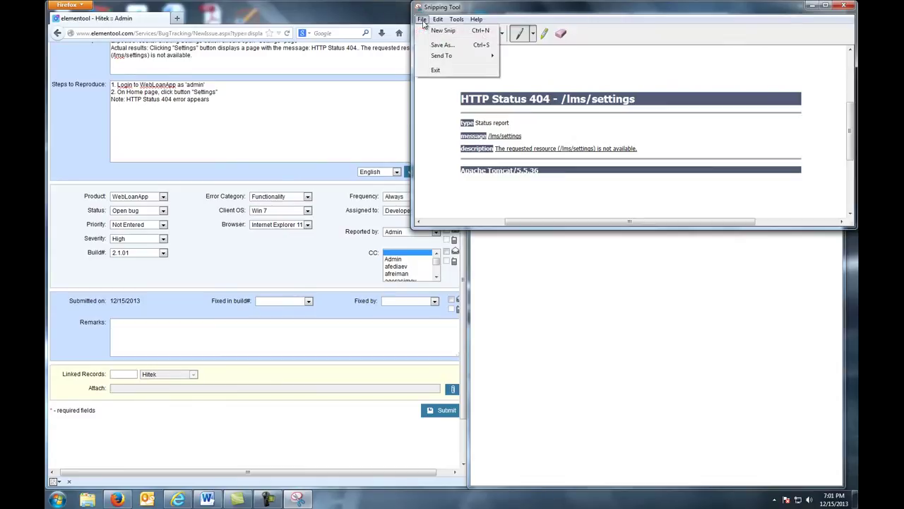
click(442, 44)
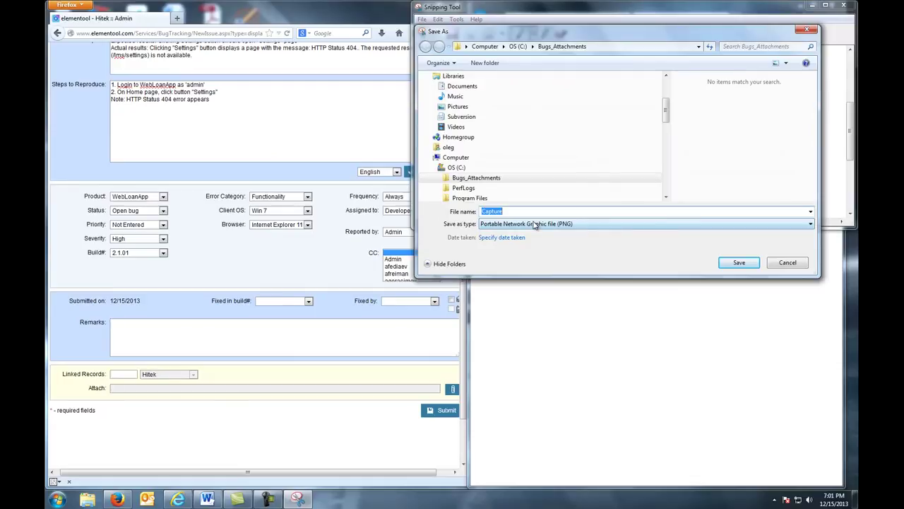
text(SettingsError)
click(738, 266)
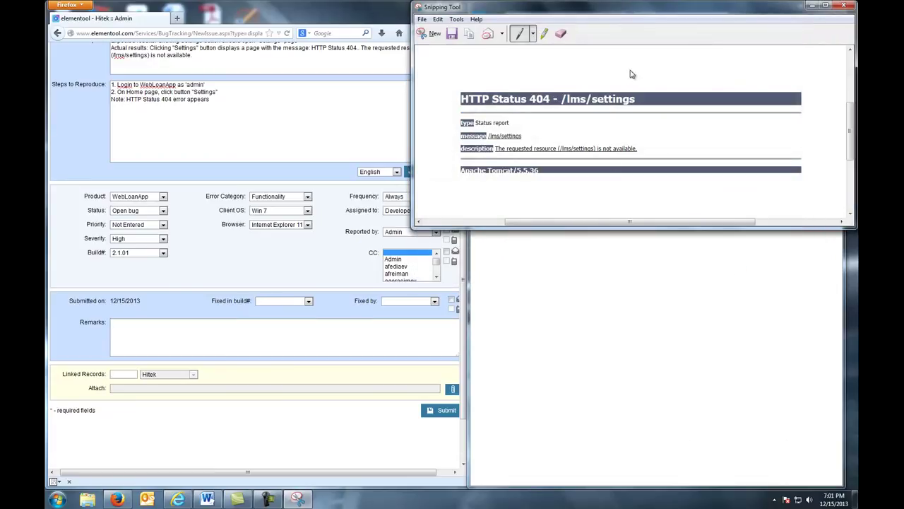
Close Snipping Tool and bring up Elementool's File Upload window for the issue's attachment
click(851, 7)
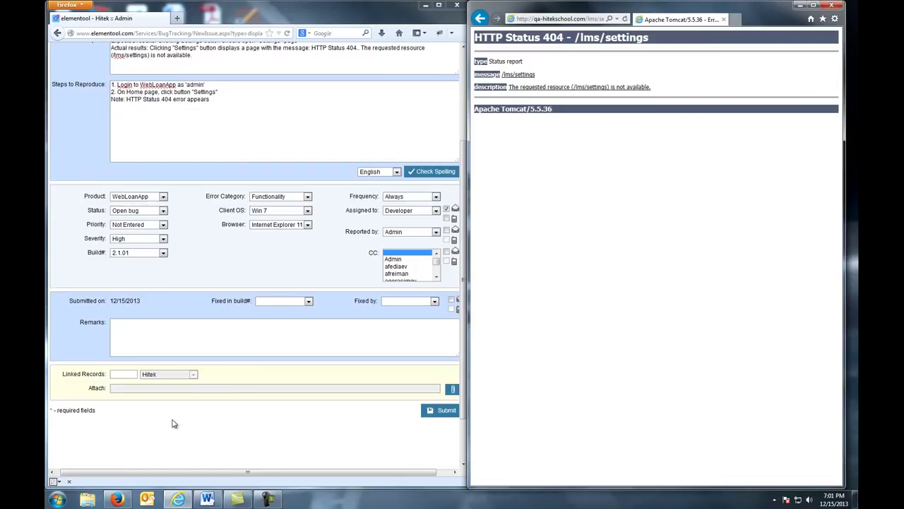
click(453, 390)
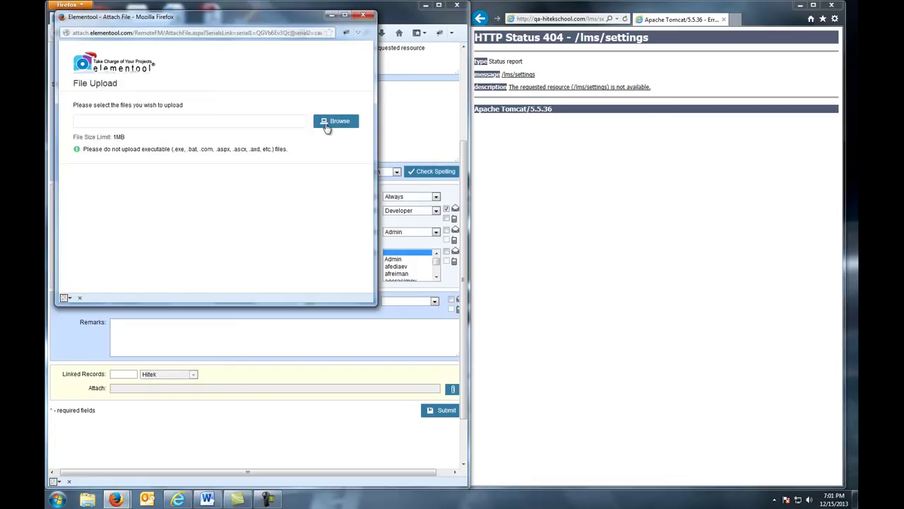
Dismiss the File Upload popup without attaching and submit the New Issue form as issue #8719
click(364, 16)
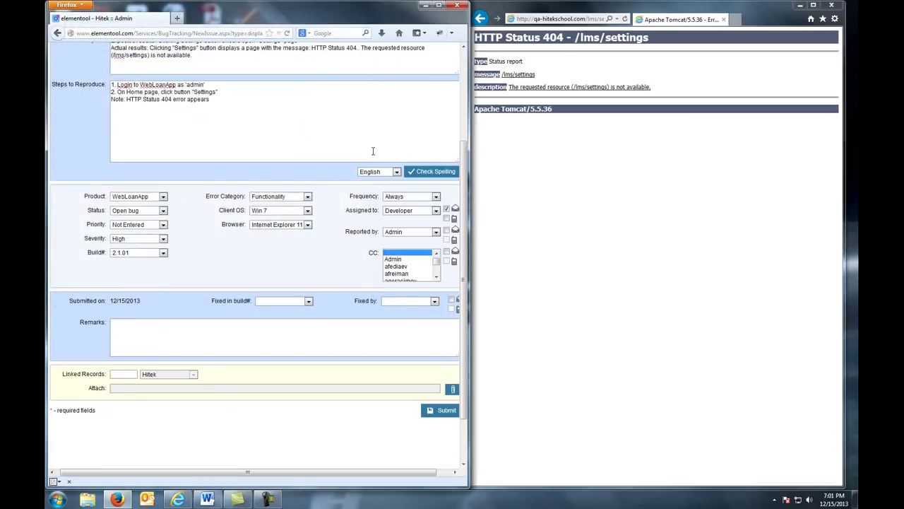
click(437, 414)
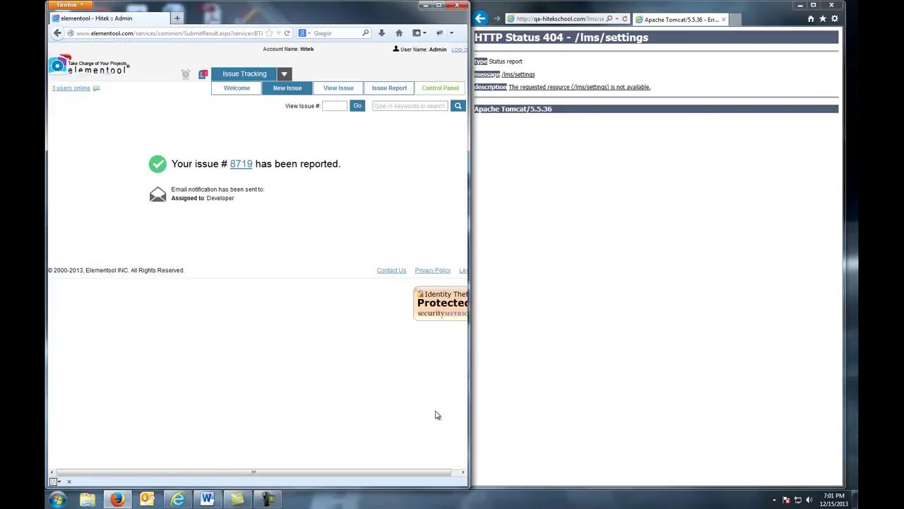